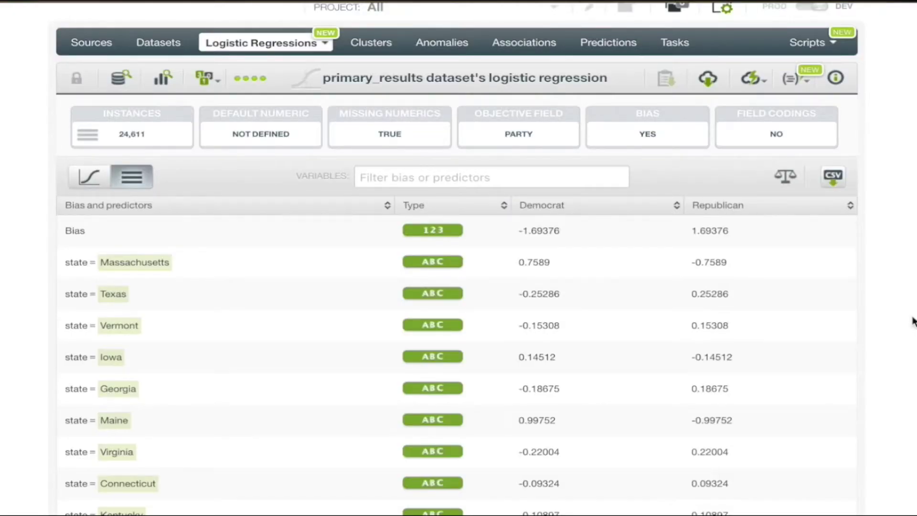
# - Open the primary_results dataset's logistic regression from the Logistic Regressions list
pyautogui.scroll(2, 913, 321)
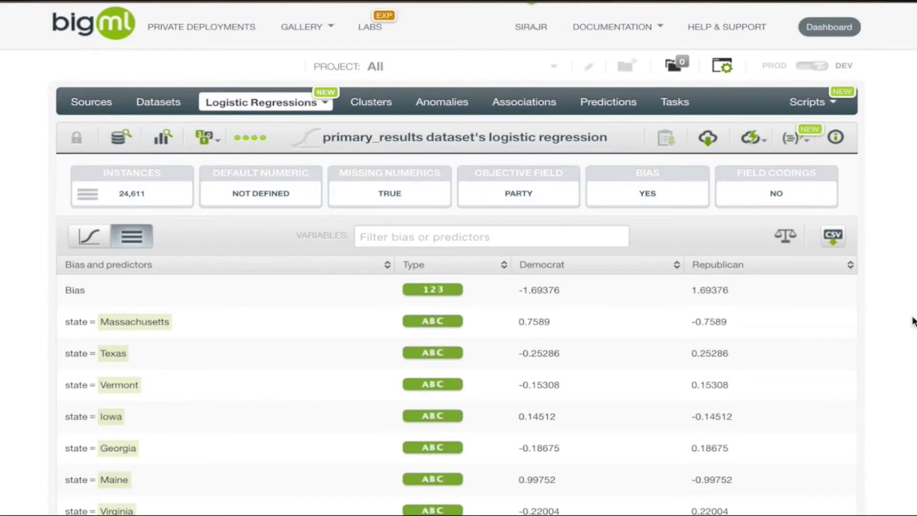
pyautogui.scroll(1, 914, 321)
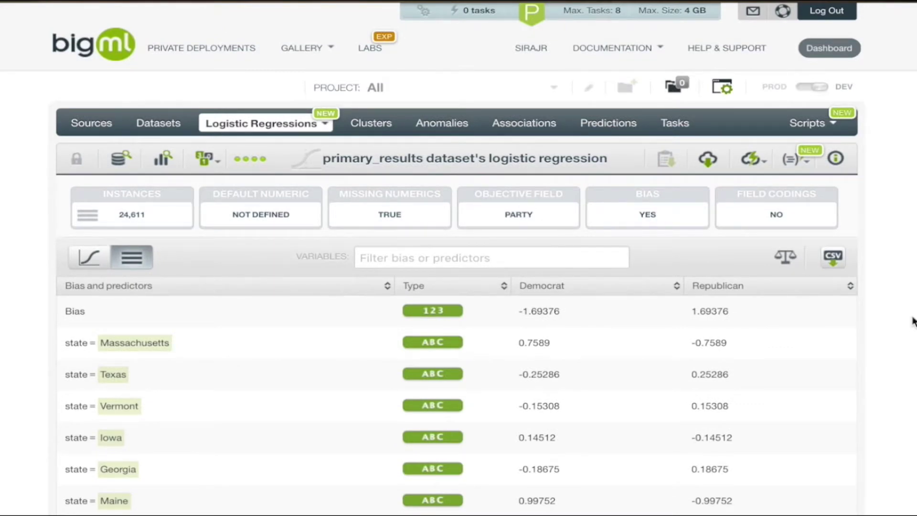
pyautogui.scroll(-1, 913, 321)
pyautogui.scroll(1, 913, 322)
pyautogui.scroll(-2, 198, 287)
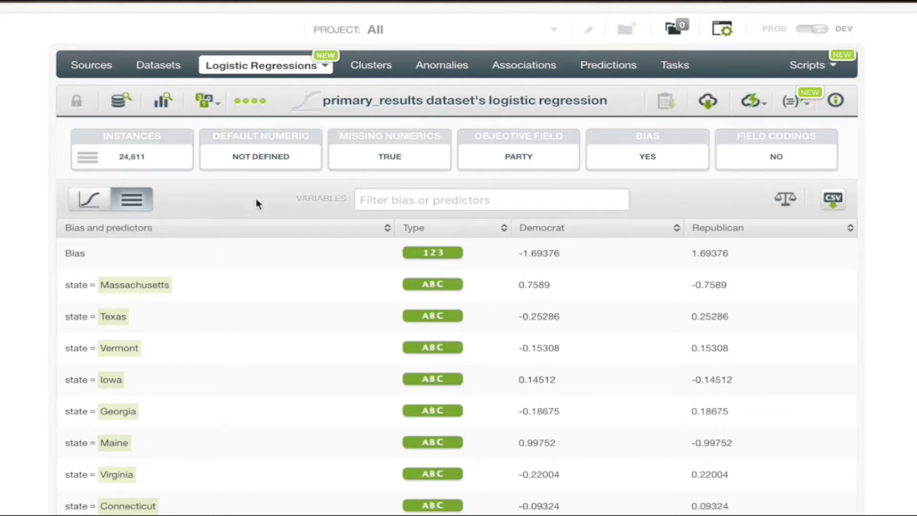
pyautogui.scroll(-15, 264, 206)
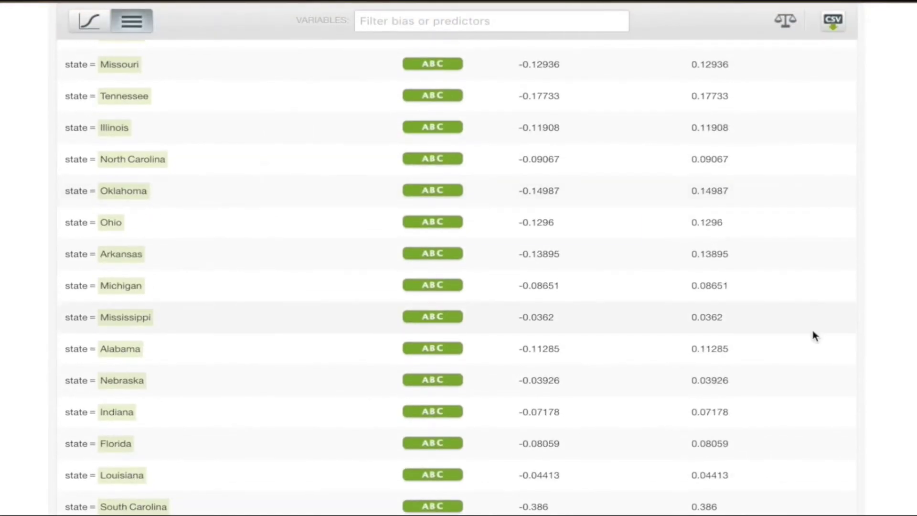
pyautogui.scroll(10, 812, 333)
pyautogui.scroll(1, 813, 331)
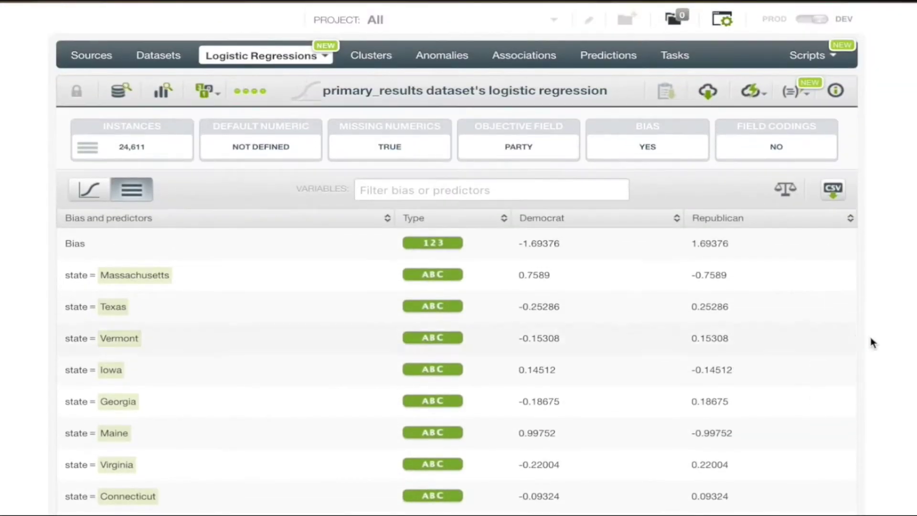
pyautogui.scroll(2, 458, 258)
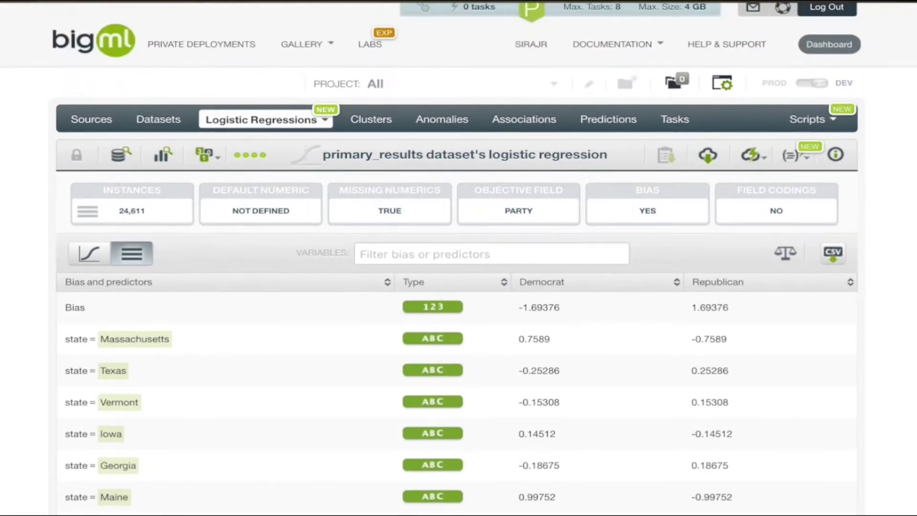
pyautogui.scroll(-3, 282, 272)
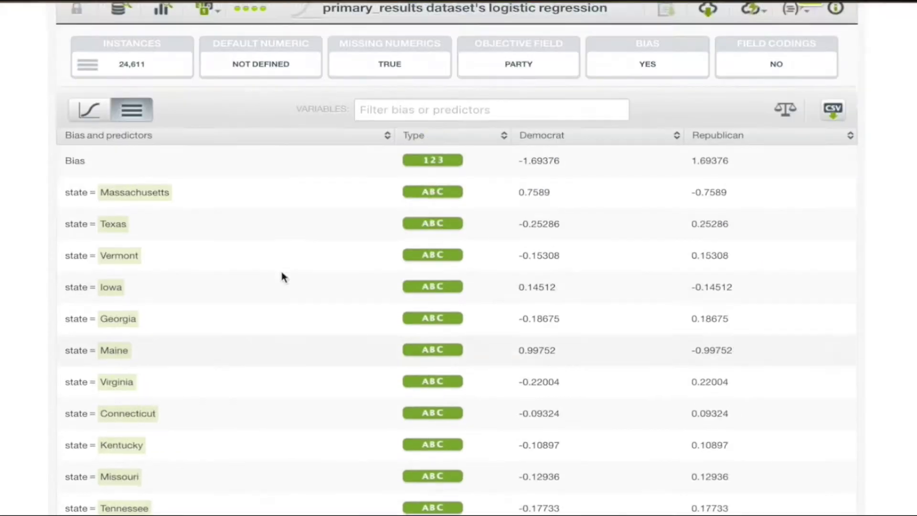
pyautogui.scroll(4, 281, 272)
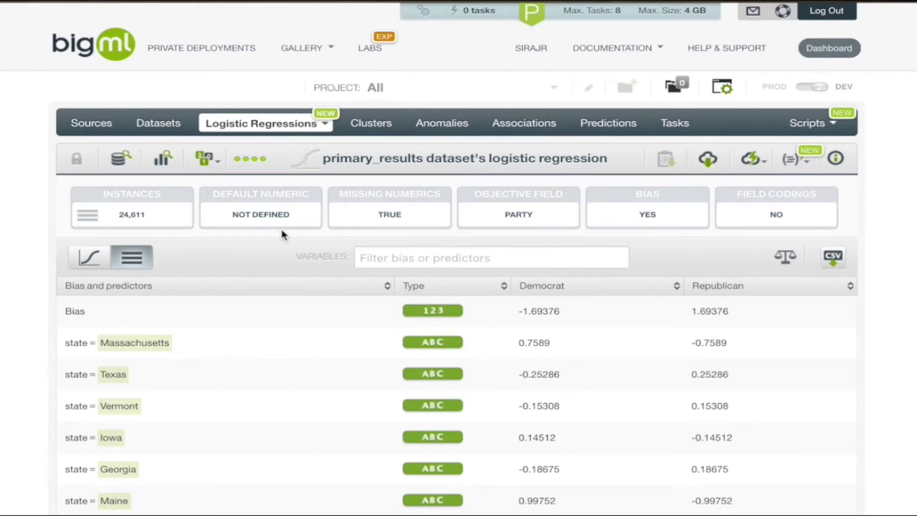
pyautogui.scroll(-3, 282, 233)
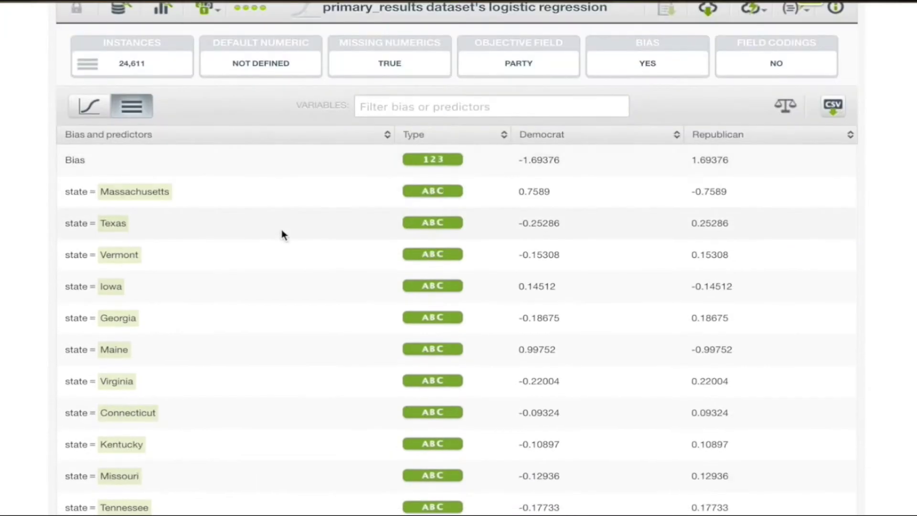
pyautogui.scroll(2, 346, 264)
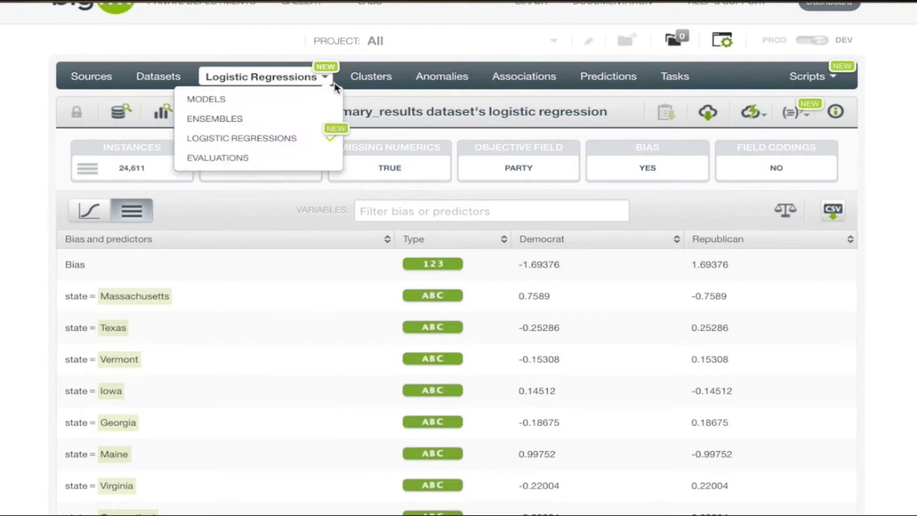
pyautogui.moveTo(308, 87)
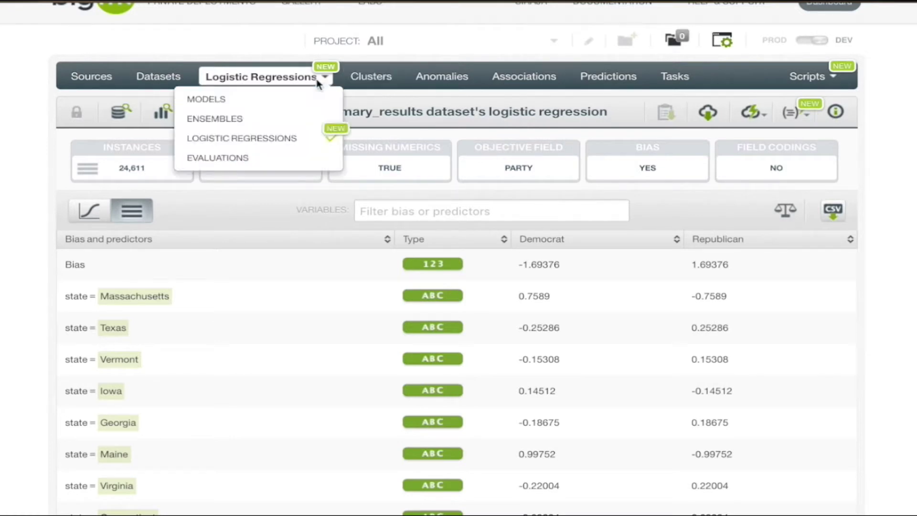
pyautogui.click(311, 138)
pyautogui.click(289, 211)
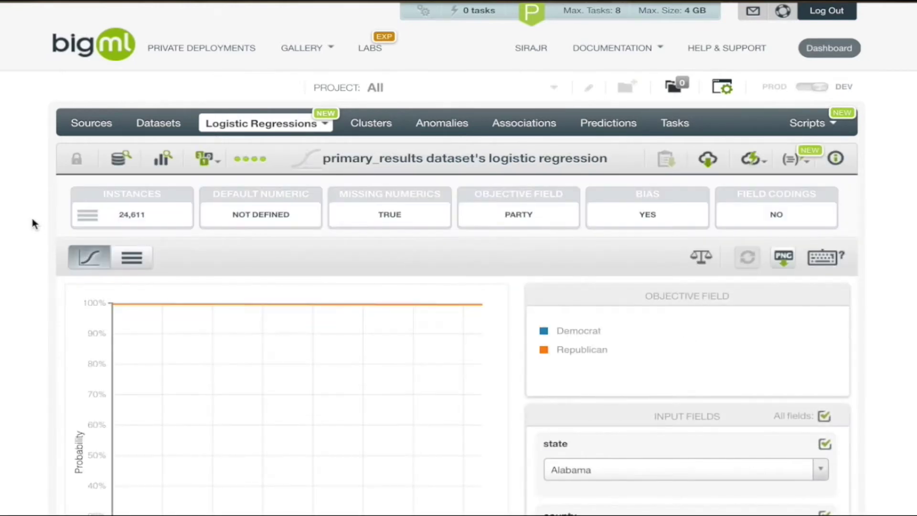
# - Bring up the actions menu for the primary_results logistic regression
pyautogui.moveTo(812, 123)
pyautogui.moveTo(755, 159)
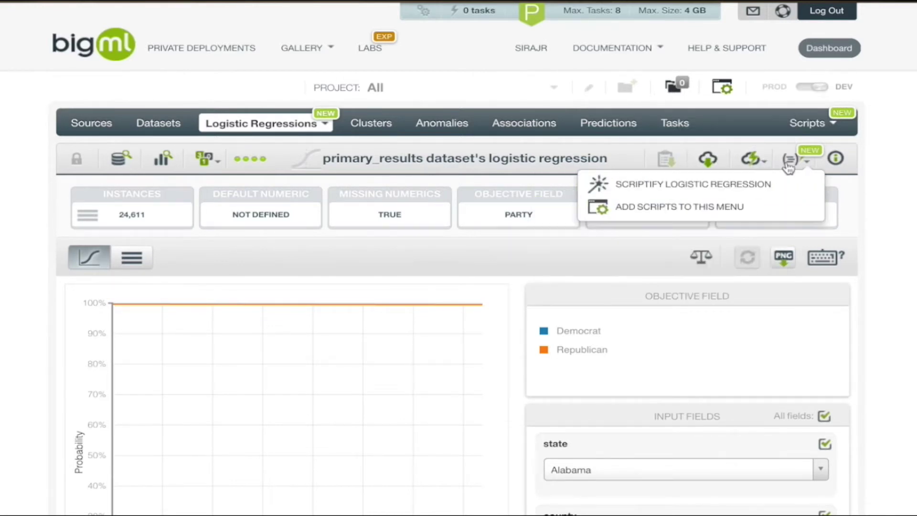
pyautogui.click(753, 161)
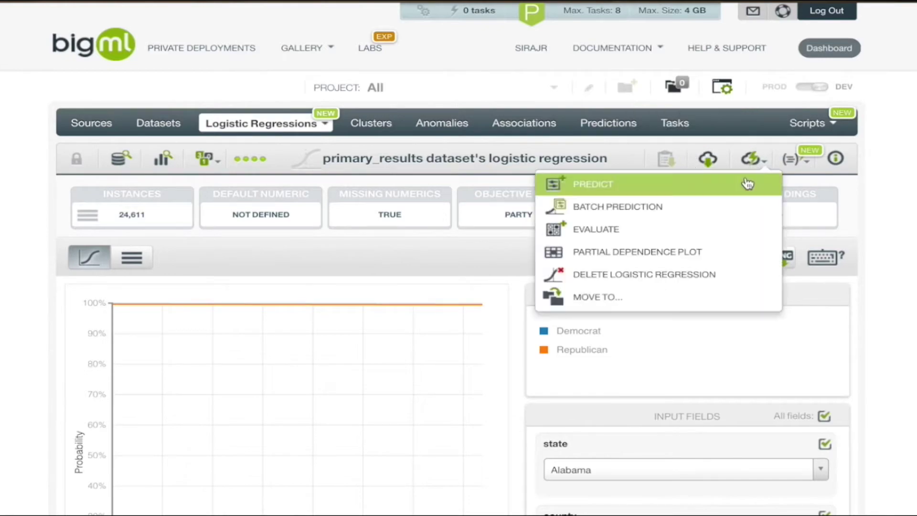
# - Run a single prediction (party: Republican, 99.05%) and view it in the Predictions list
pyautogui.click(747, 184)
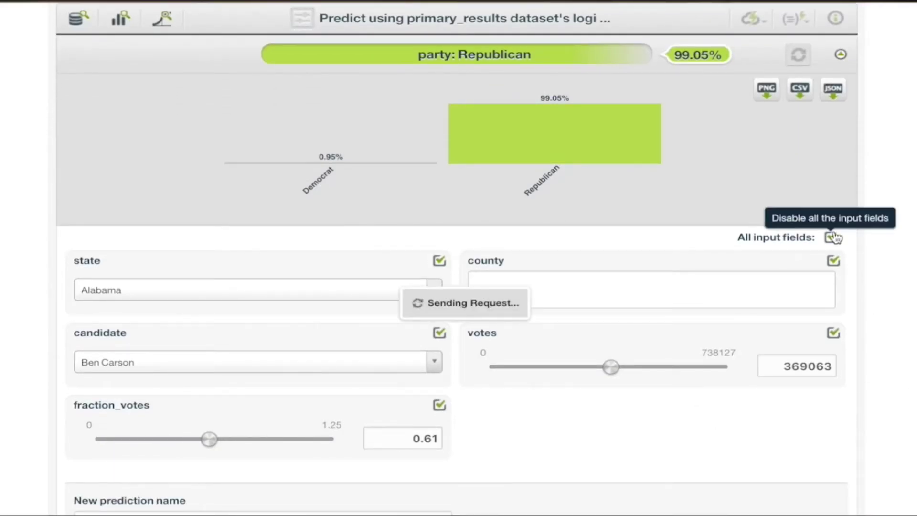
pyautogui.scroll(3, 899, 159)
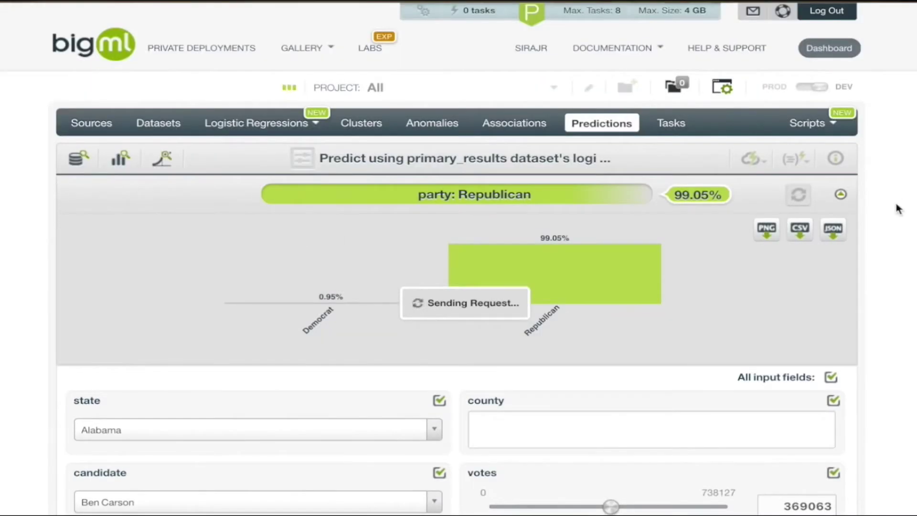
pyautogui.scroll(-2, 900, 228)
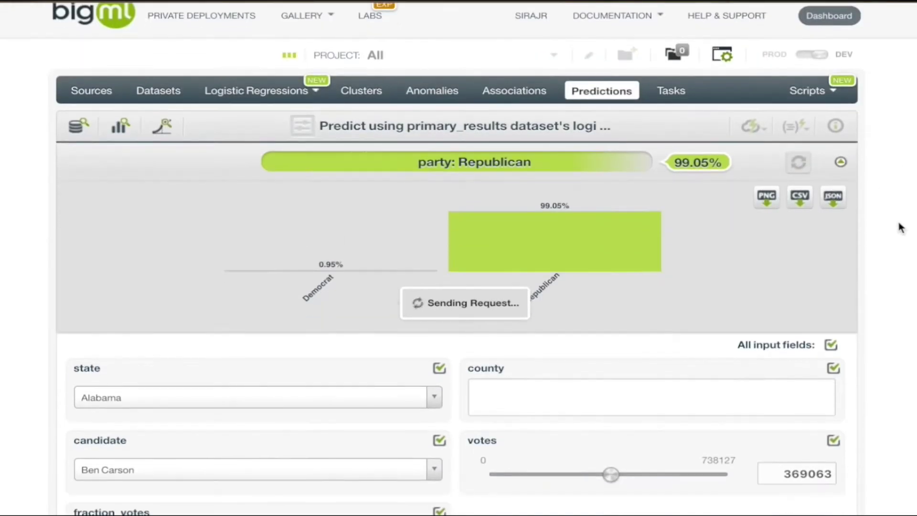
pyautogui.scroll(2, 900, 228)
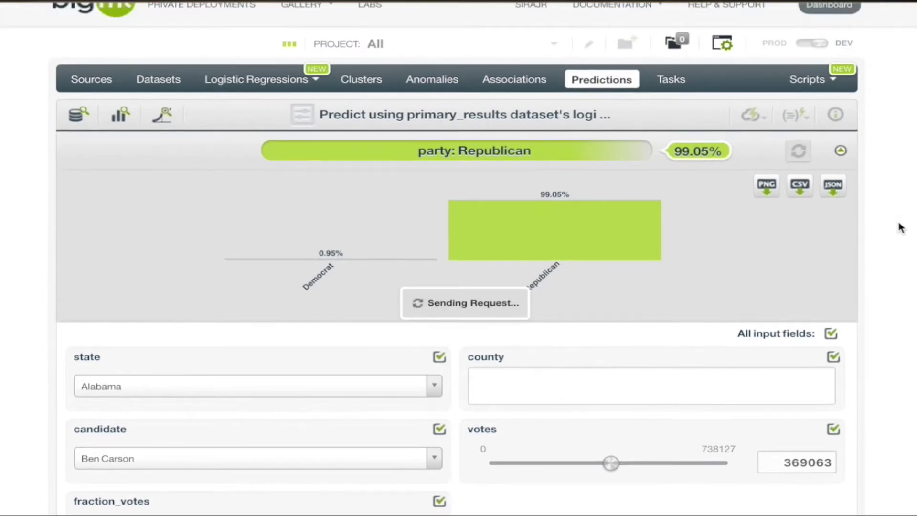
pyautogui.scroll(-2, 900, 228)
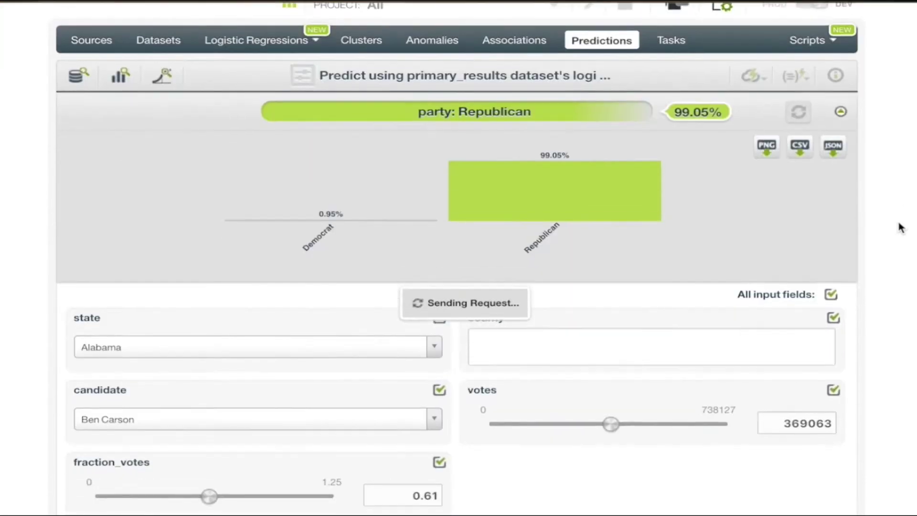
pyautogui.moveTo(267, 27)
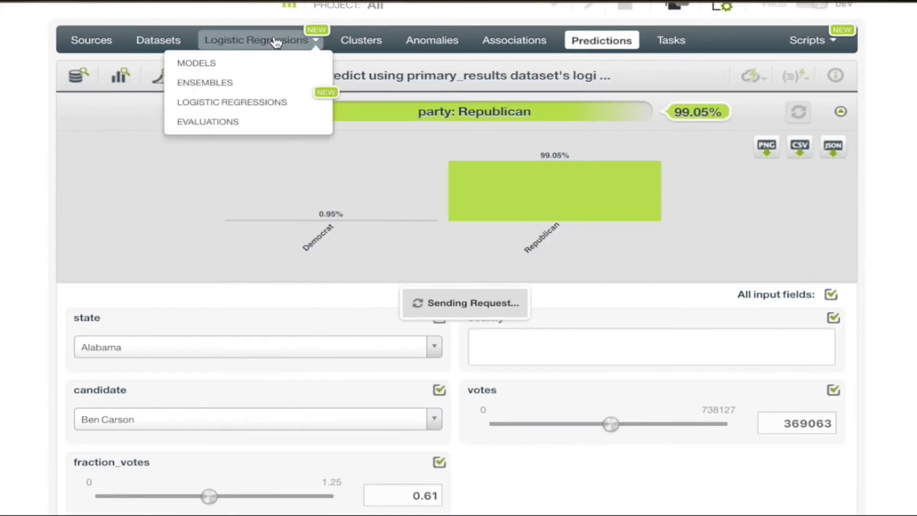
pyautogui.click(601, 40)
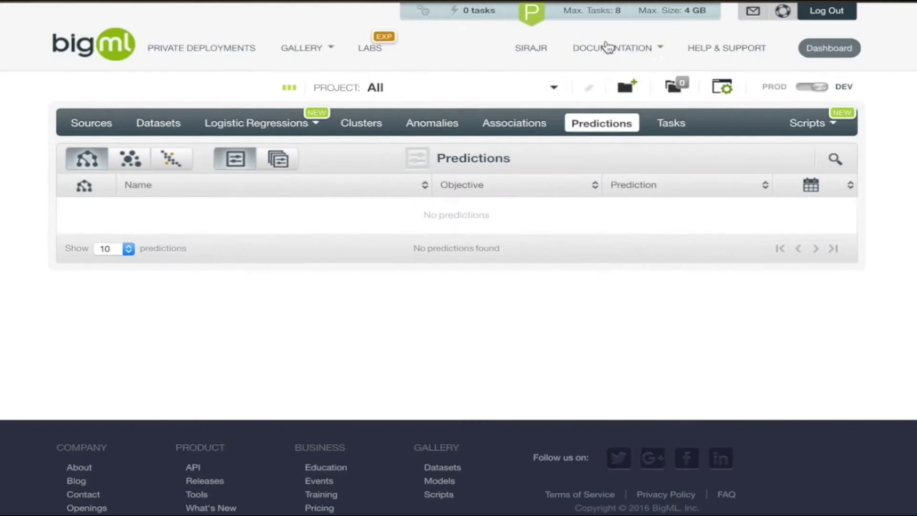
# - Return to the logistic regression form and expand scaling, regularization, field codings and sampling panels
pyautogui.moveTo(328, 122)
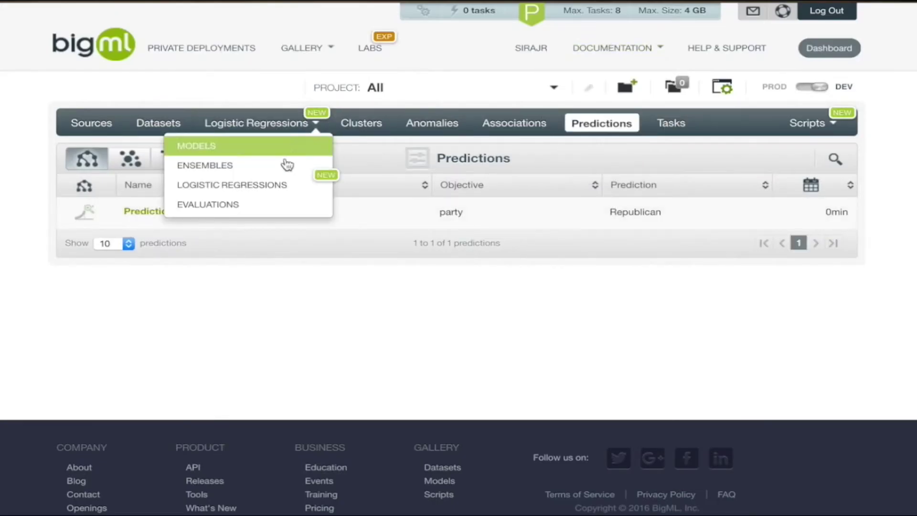
pyautogui.click(276, 184)
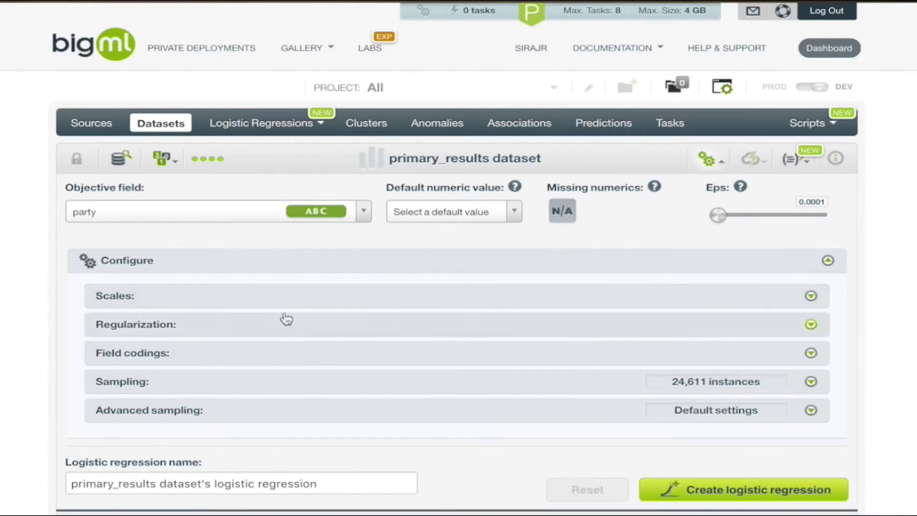
pyautogui.click(227, 306)
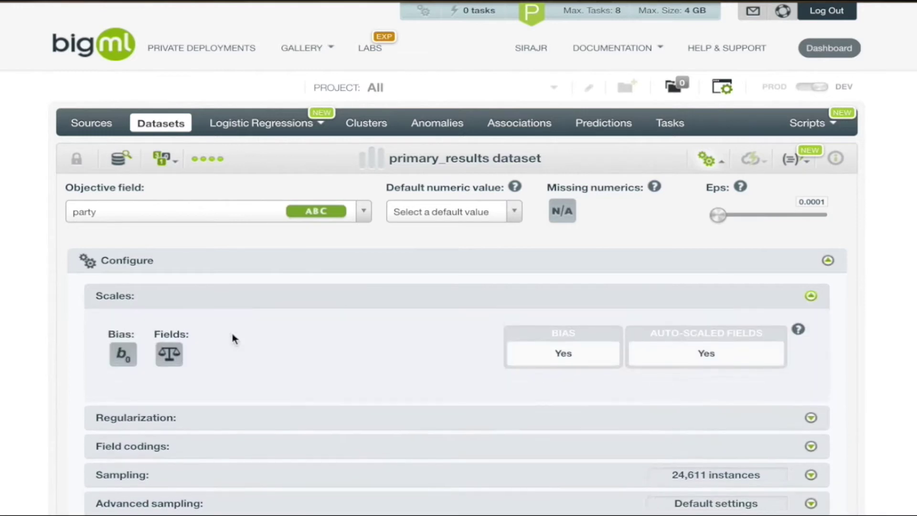
pyautogui.click(209, 396)
pyautogui.scroll(-1, 239, 479)
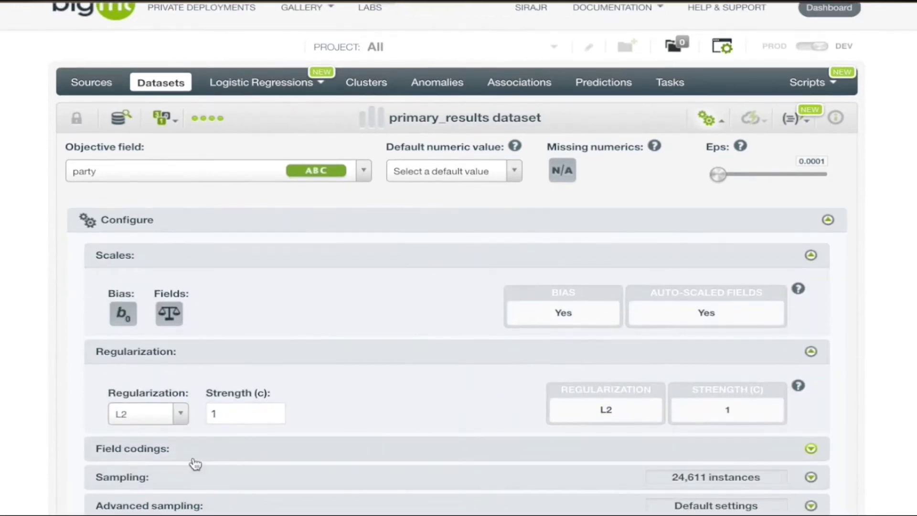
pyautogui.click(194, 459)
pyautogui.scroll(-1, 195, 460)
pyautogui.click(185, 503)
pyautogui.scroll(-2, 184, 502)
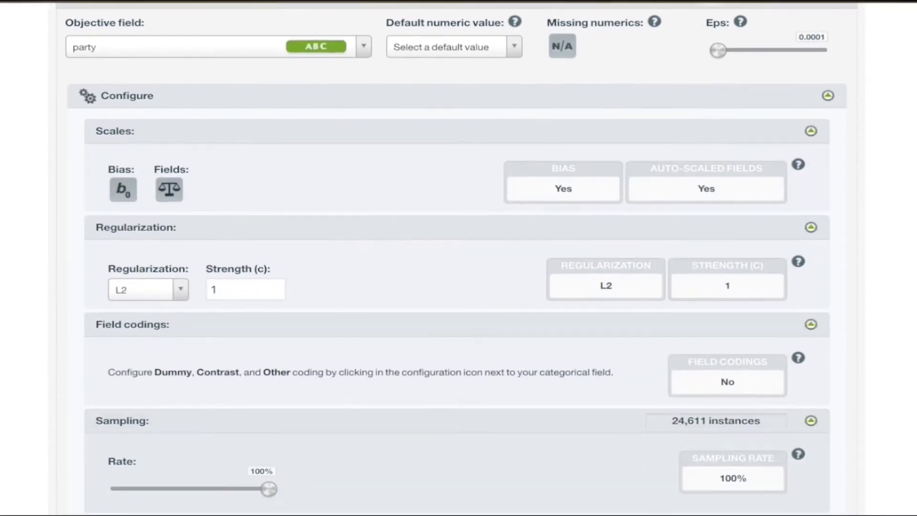
pyautogui.scroll(-4, 457, 258)
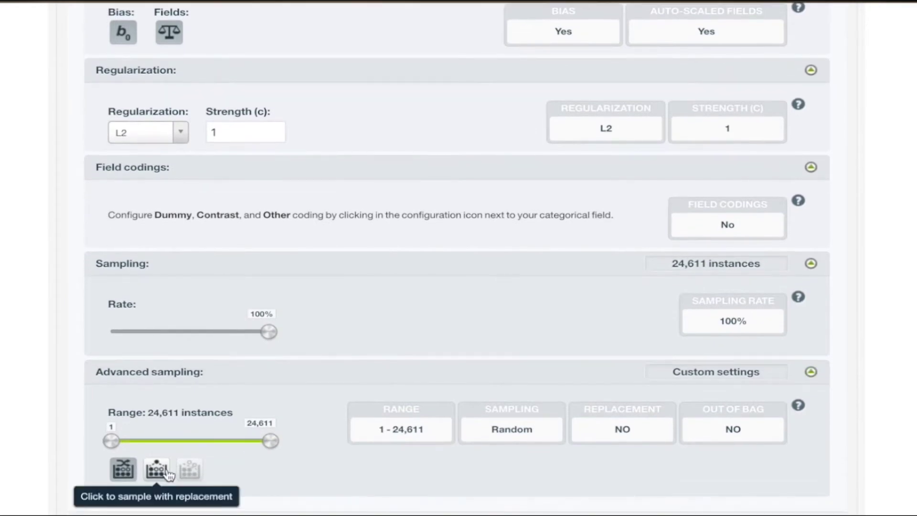
pyautogui.scroll(-2, 39, 370)
pyautogui.scroll(-5, 39, 370)
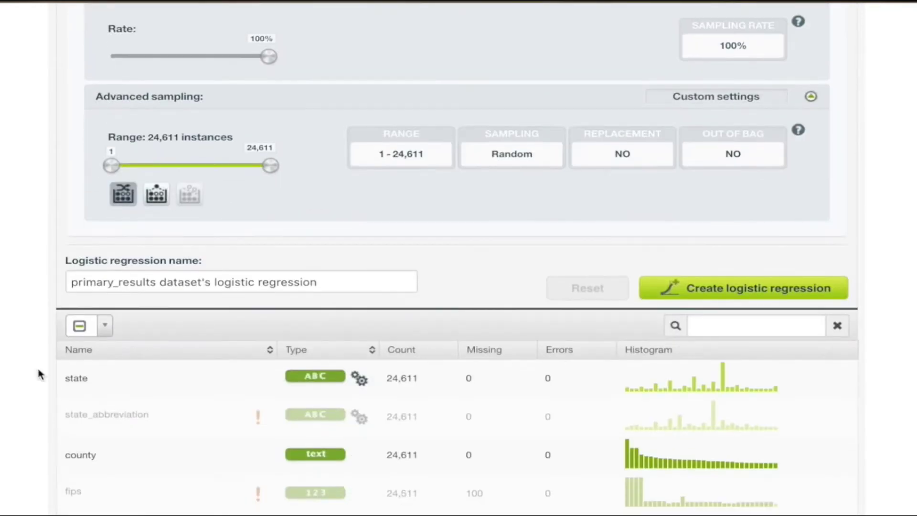
pyautogui.scroll(10, 39, 370)
pyautogui.scroll(3, 36, 366)
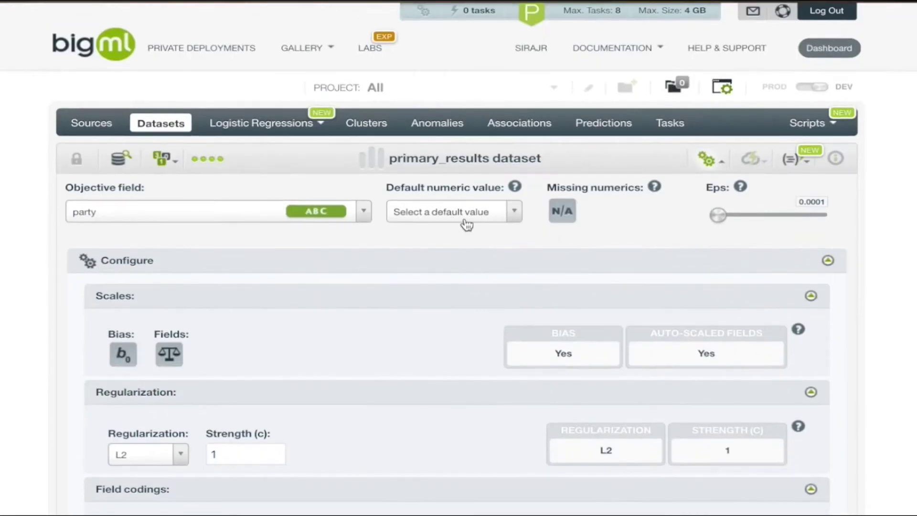
# - Adjust the Eps tolerance slider and show the Regularization type choices
pyautogui.moveTo(717, 215)
pyautogui.mouseDown()
pyautogui.moveTo(754, 215)
pyautogui.moveTo(717, 214)
pyautogui.mouseUp()
pyautogui.scroll(-5, 334, 276)
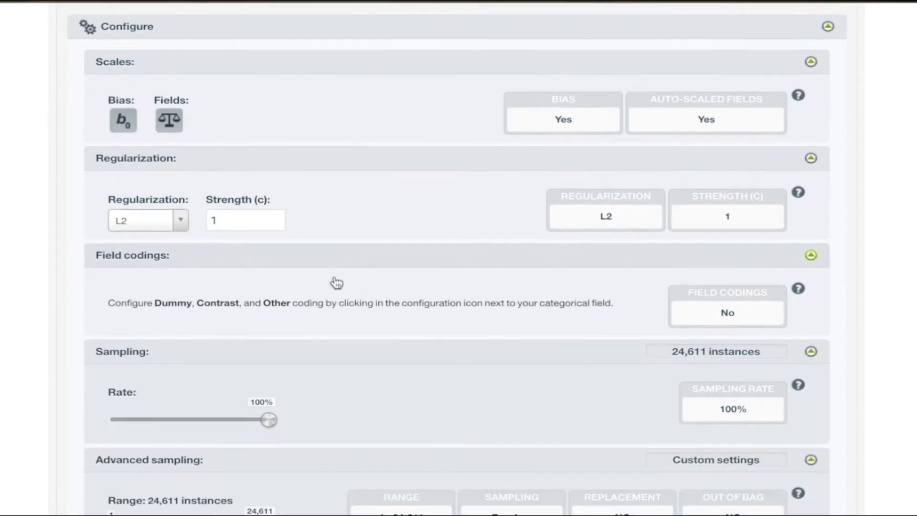
pyautogui.scroll(-2, 335, 276)
pyautogui.scroll(1, 333, 281)
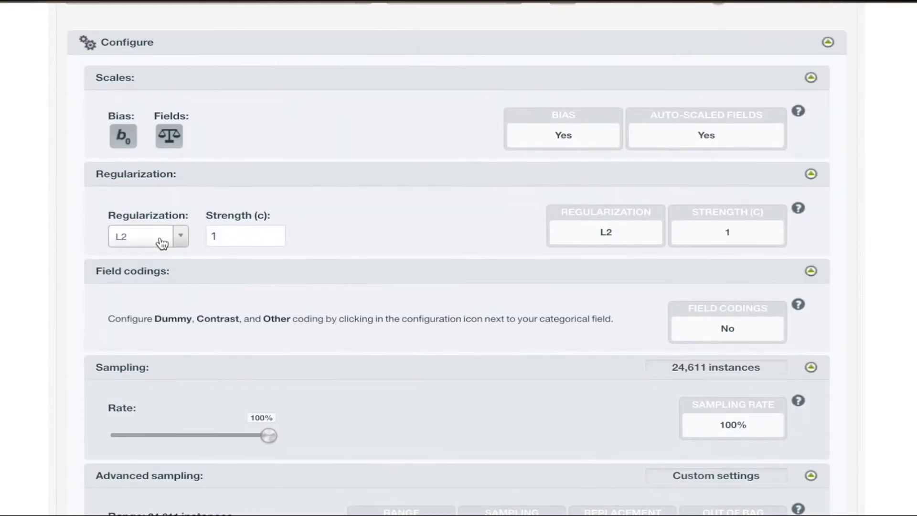
pyautogui.click(163, 241)
pyautogui.click(162, 279)
pyautogui.click(153, 232)
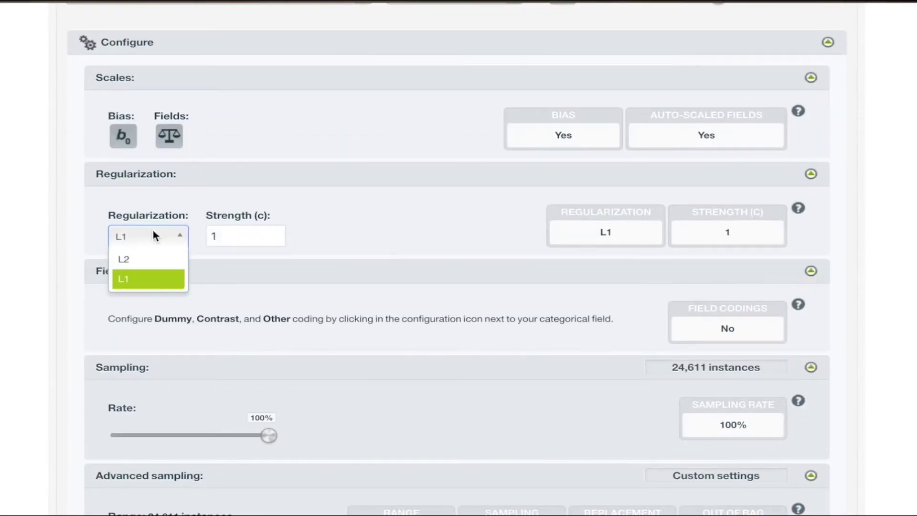
pyautogui.click(143, 260)
pyautogui.scroll(1, 254, 266)
pyautogui.click(244, 279)
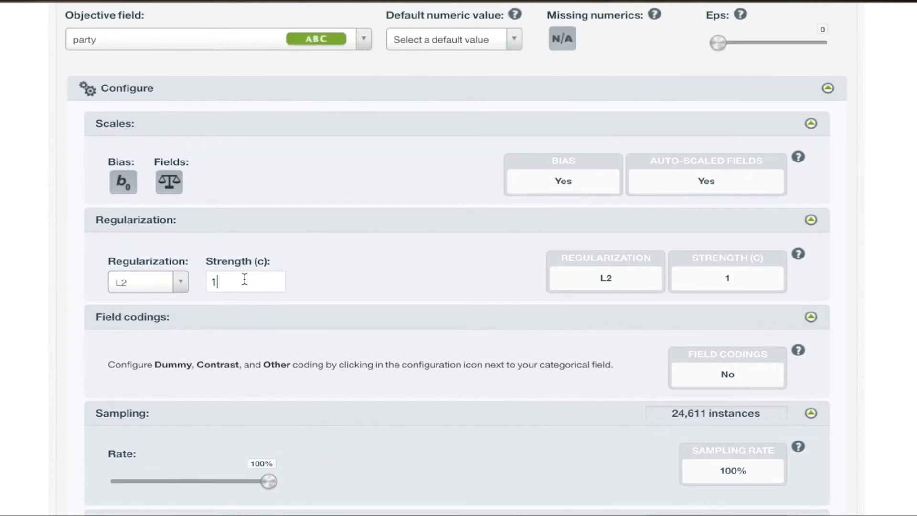
pyautogui.click(144, 289)
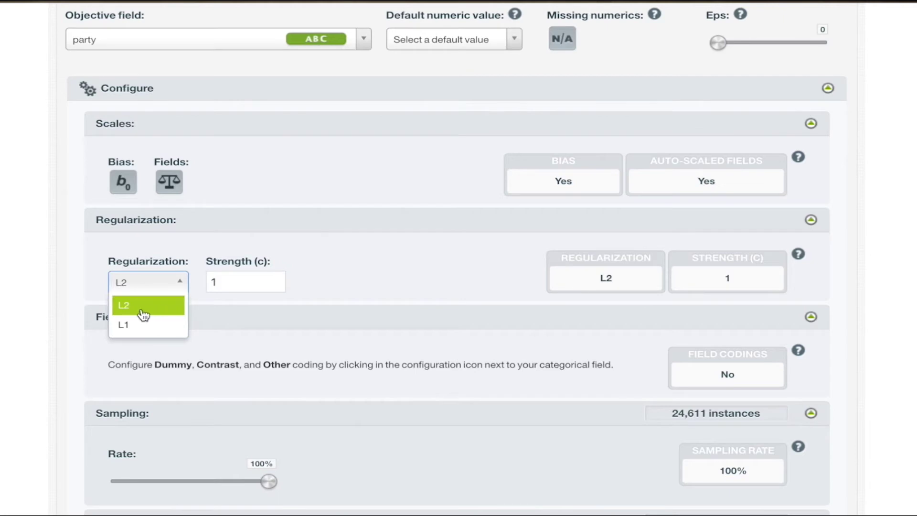
pyautogui.click(56, 299)
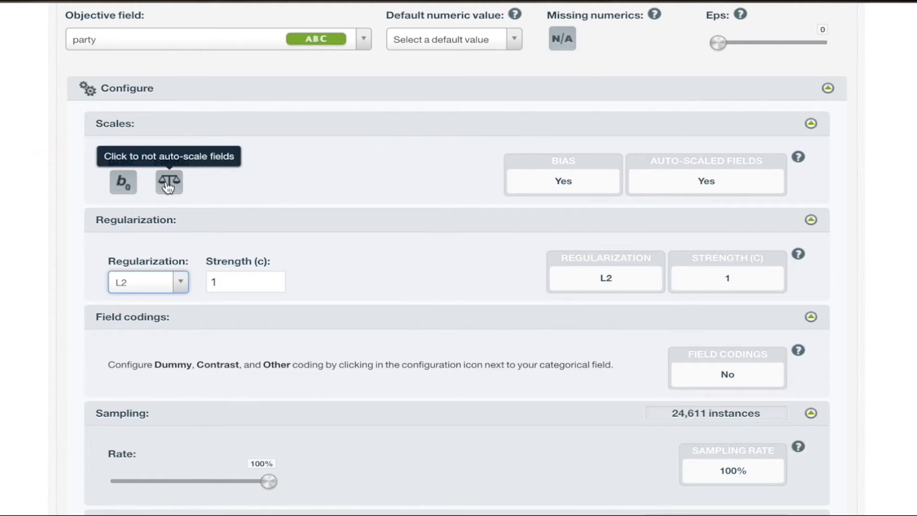
pyautogui.click(127, 194)
pyautogui.click(128, 195)
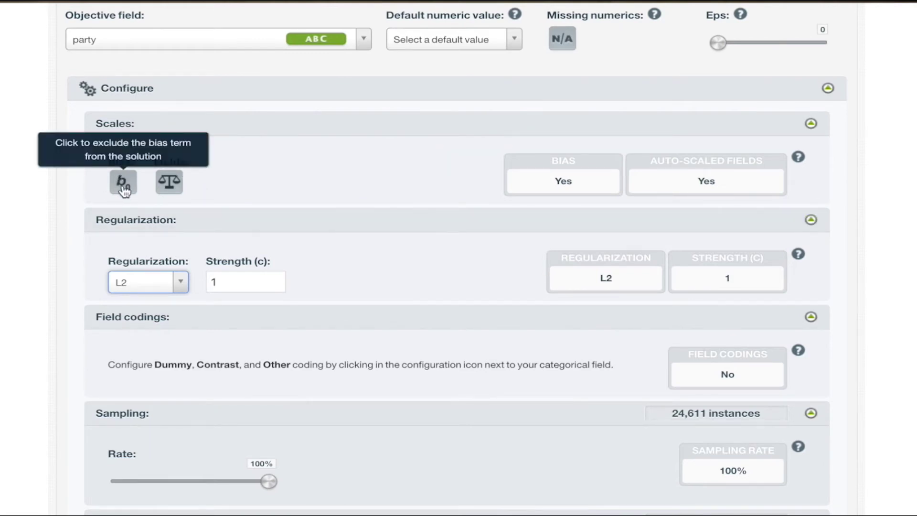
pyautogui.click(124, 190)
pyautogui.click(124, 190)
pyautogui.click(482, 47)
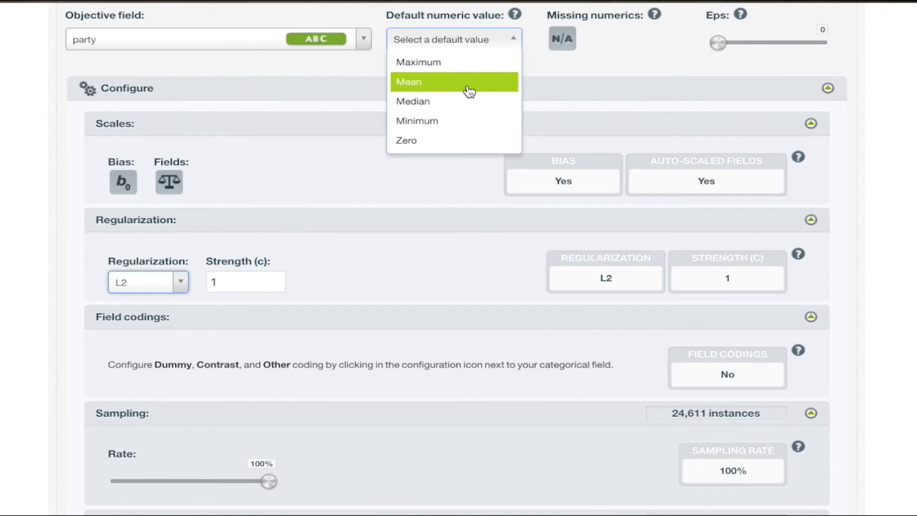
pyautogui.click(123, 186)
pyautogui.click(124, 186)
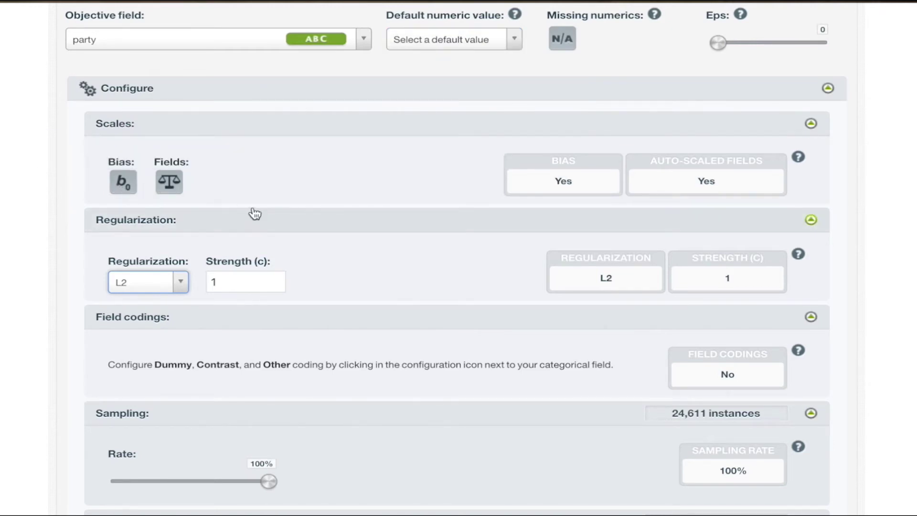
pyautogui.click(482, 47)
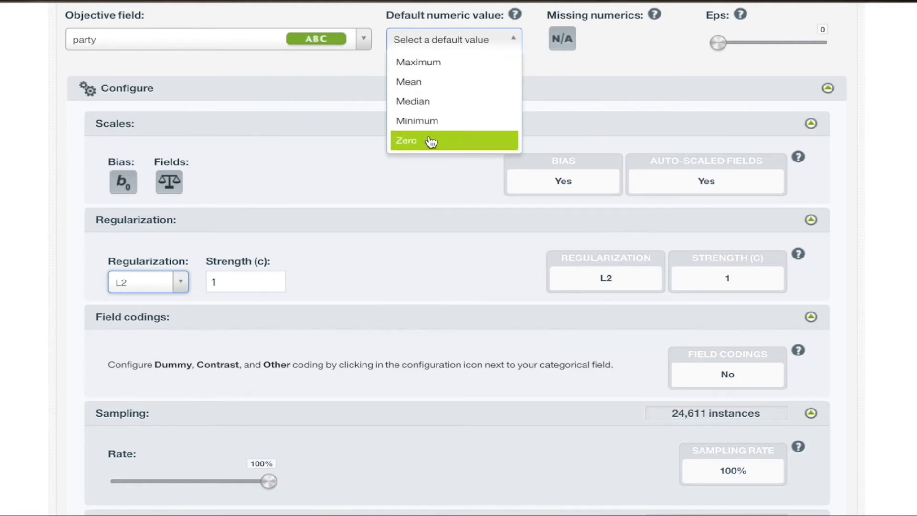
pyautogui.click(295, 139)
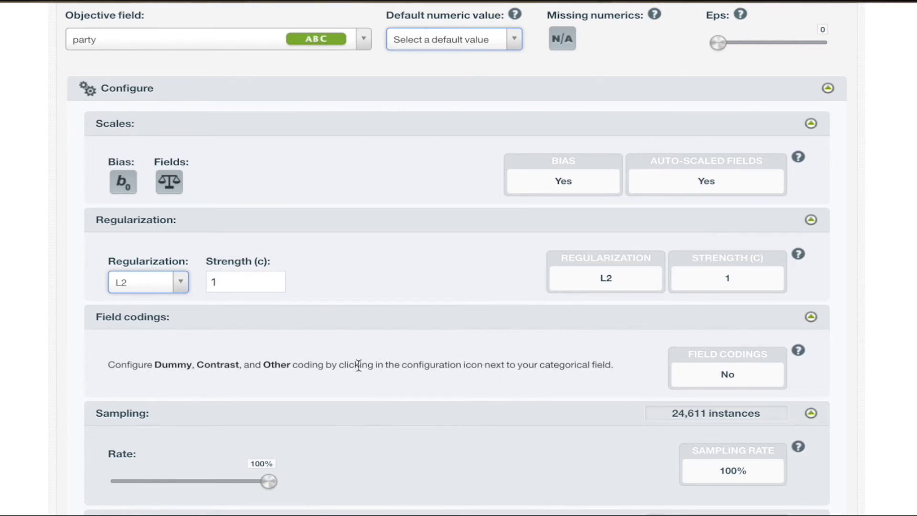
pyautogui.tripleClick(232, 368)
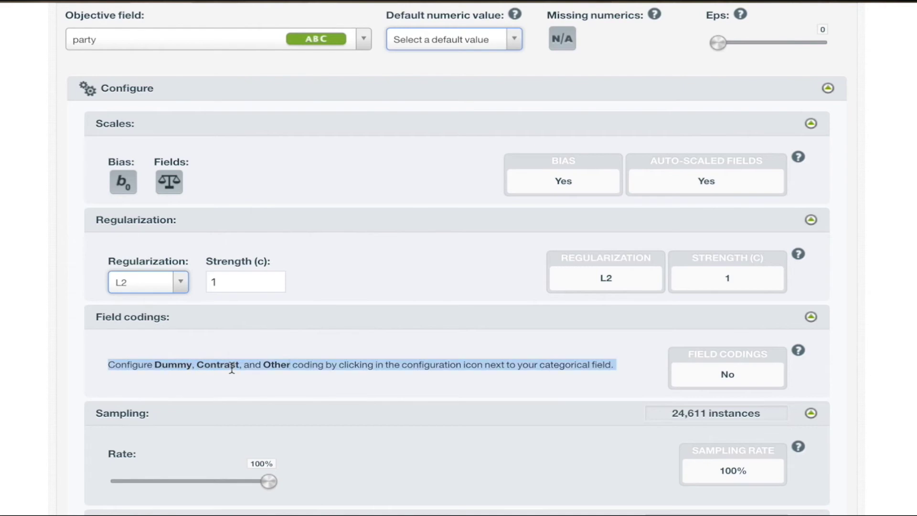
pyautogui.click(298, 367)
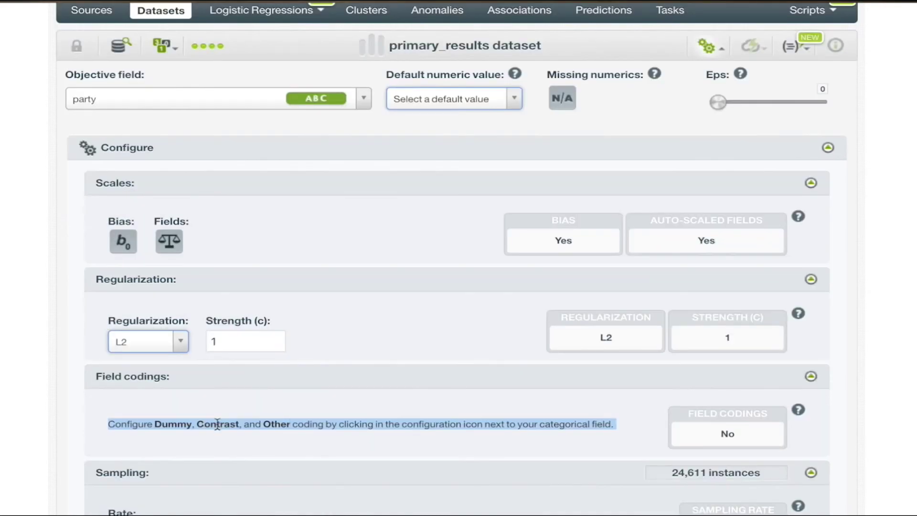
pyautogui.doubleClick(217, 424)
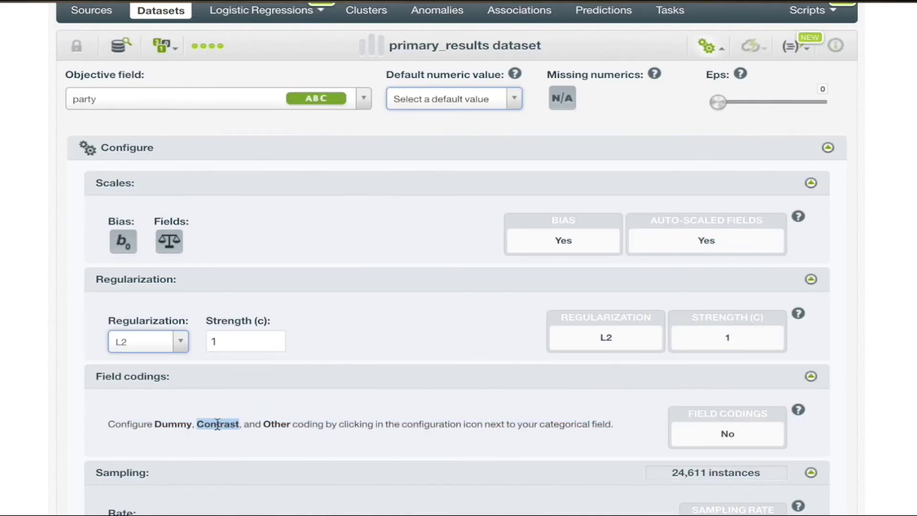
pyautogui.scroll(3, 251, 425)
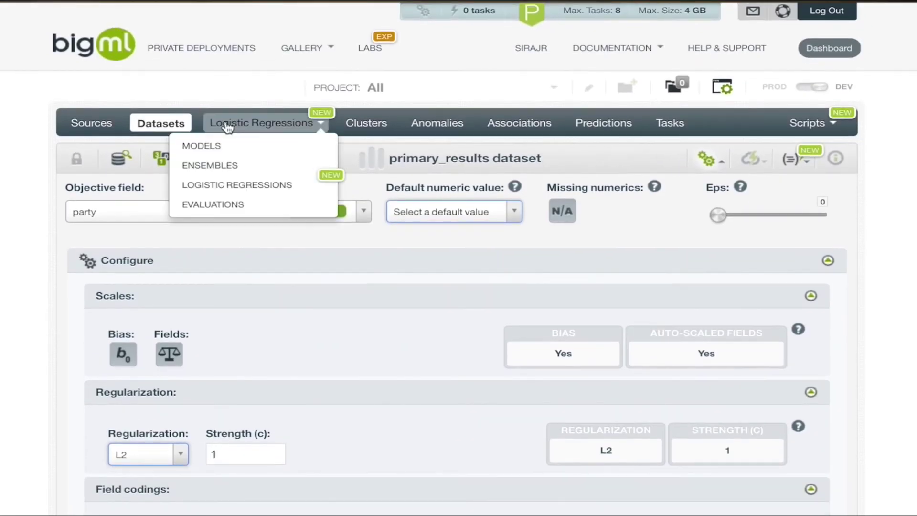
# - Open the primary_results dataset's logistic regression via the Datasets list
pyautogui.click(170, 129)
pyautogui.click(200, 308)
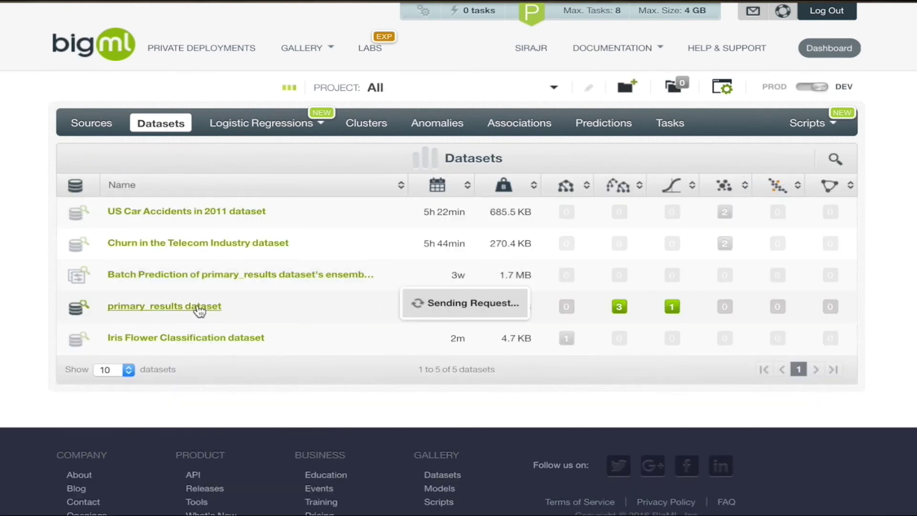
pyautogui.click(346, 210)
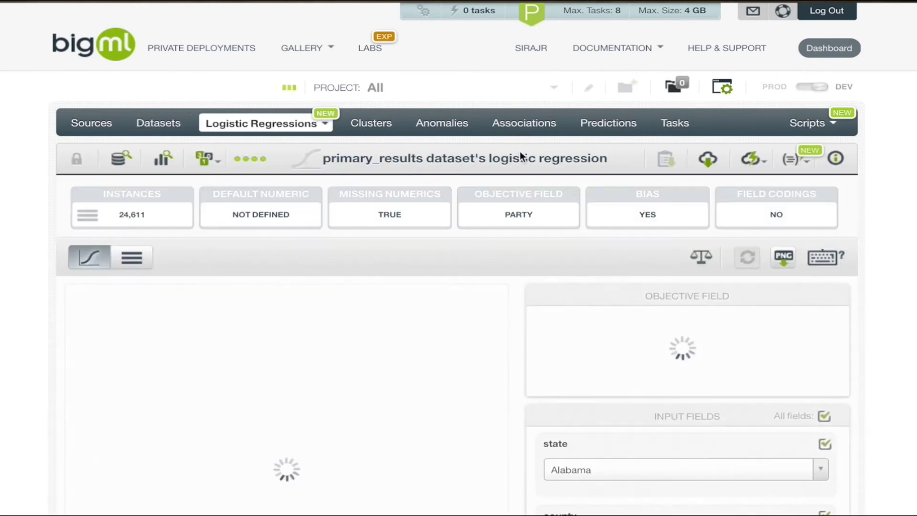
# - Download the logistic regression as an actionable Python model
pyautogui.moveTo(753, 167)
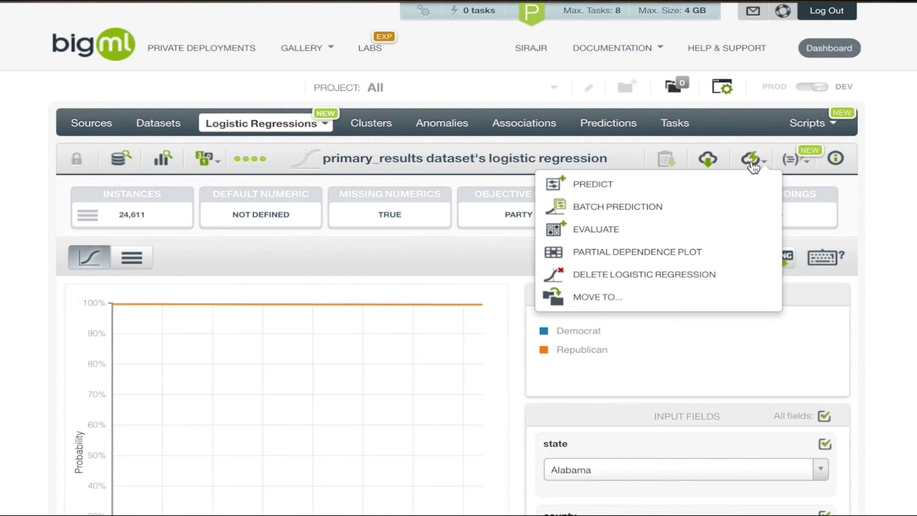
pyautogui.click(708, 159)
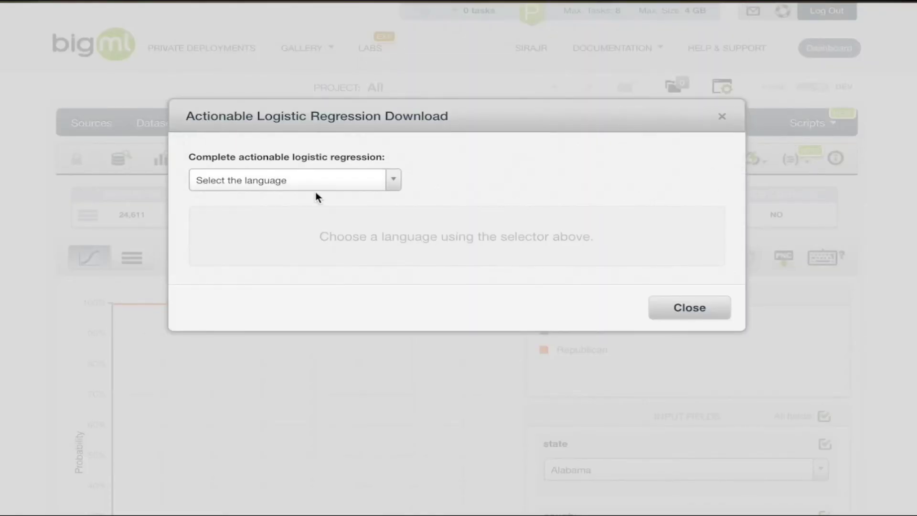
pyautogui.click(330, 186)
pyautogui.click(315, 223)
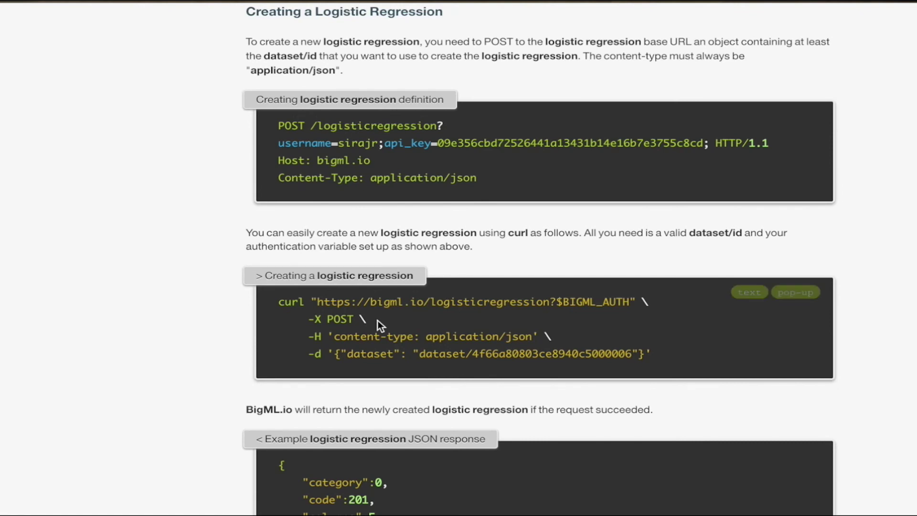
# - Select the full curl command that POSTs a dataset ID to create a logistic regression
pyautogui.moveTo(688, 365); pyautogui.dragTo(266, 302)
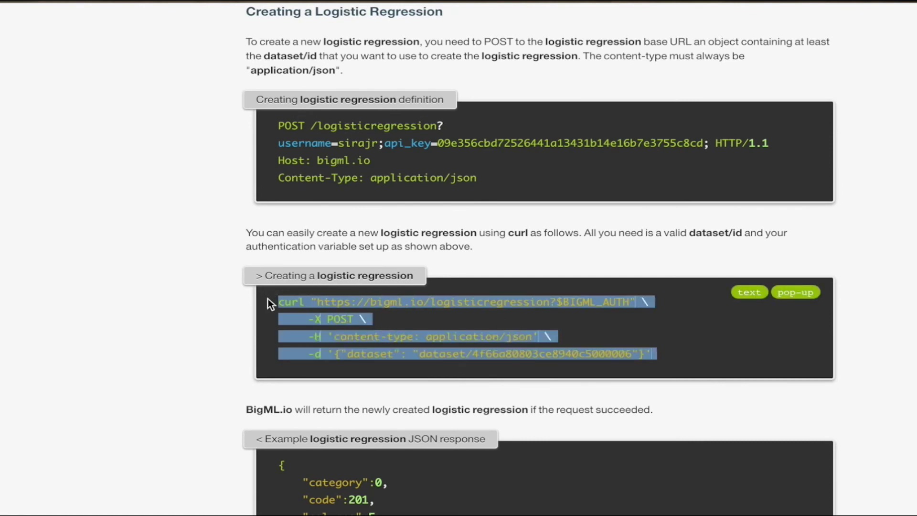